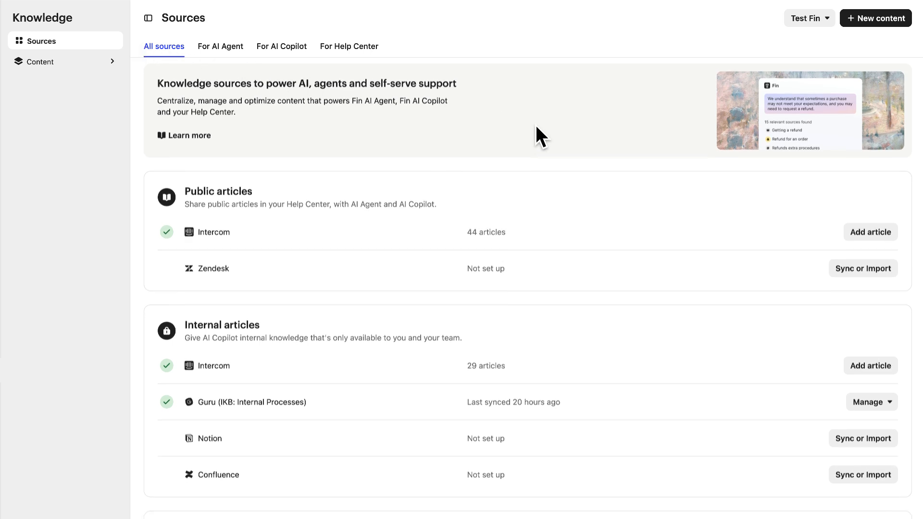
pyautogui.scroll(-3, 536, 126)
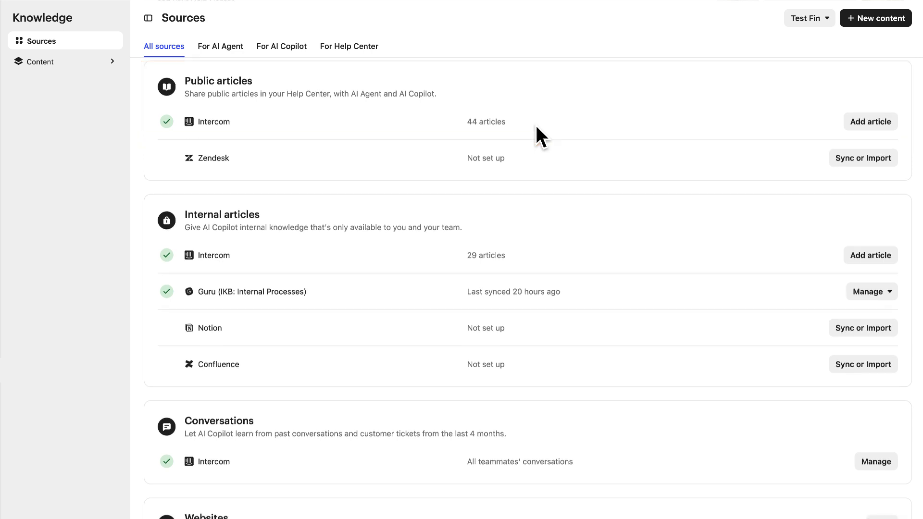
pyautogui.scroll(-2, 541, 129)
pyautogui.scroll(-5, 563, 143)
pyautogui.scroll(-1, 581, 155)
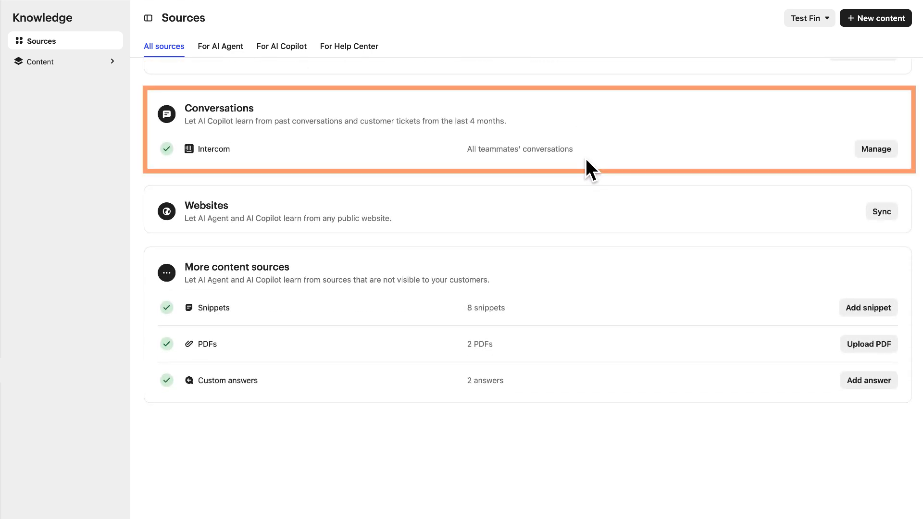
pyautogui.scroll(1, 586, 166)
pyautogui.scroll(3, 585, 177)
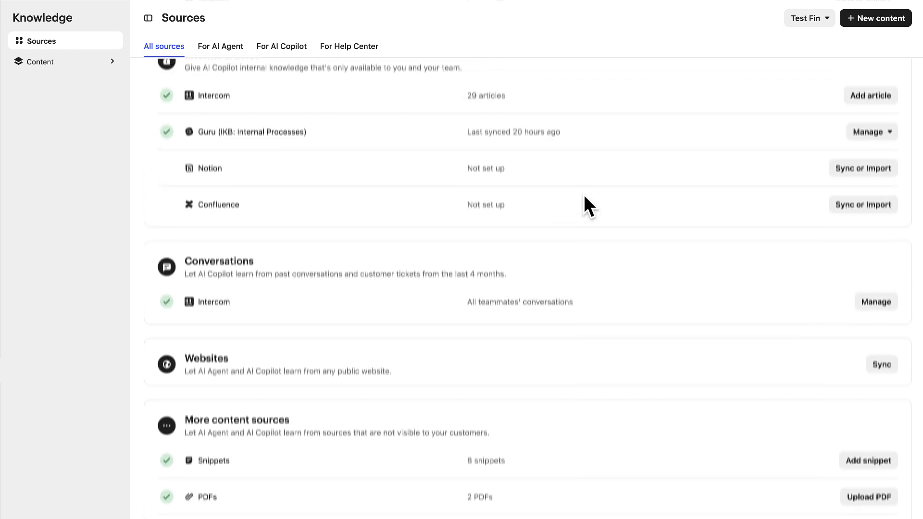
pyautogui.scroll(1, 584, 210)
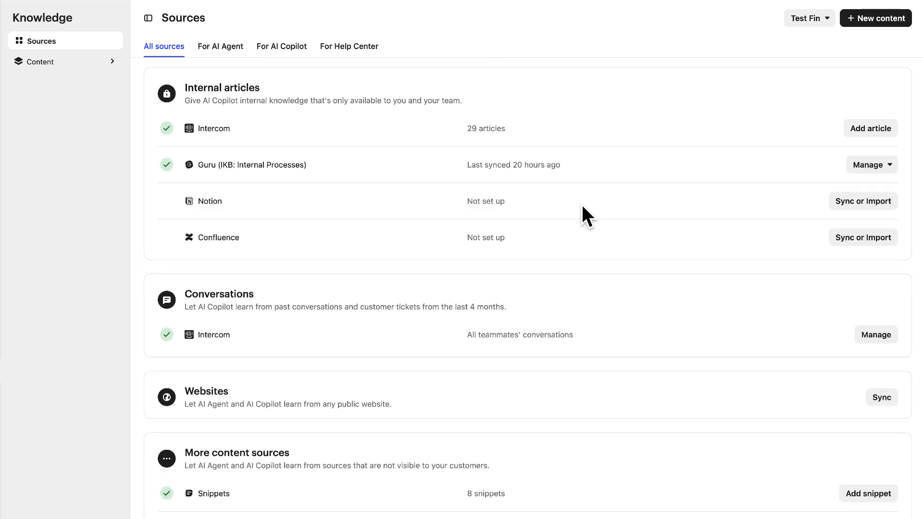
# - Review the For AI Agent, For AI Copilot and For Help Center source tabs, ending on For AI Agent
pyautogui.click(223, 46)
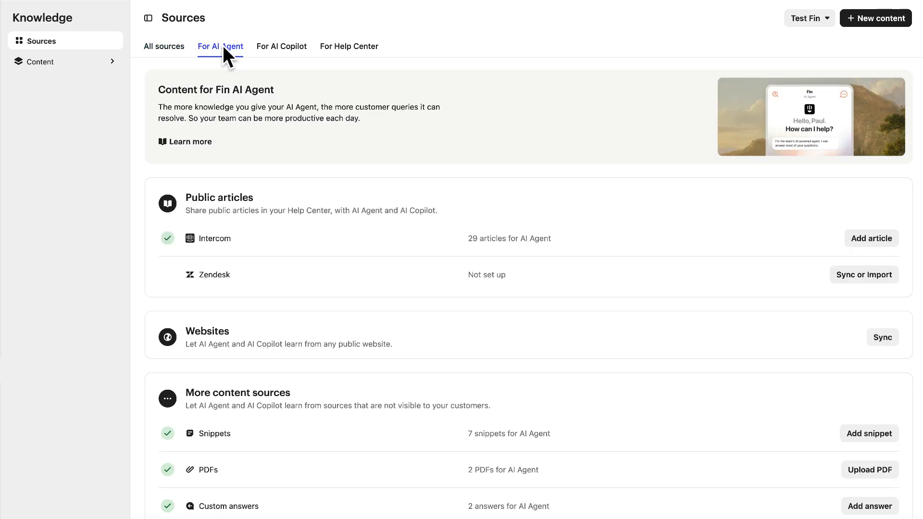
pyautogui.click(286, 47)
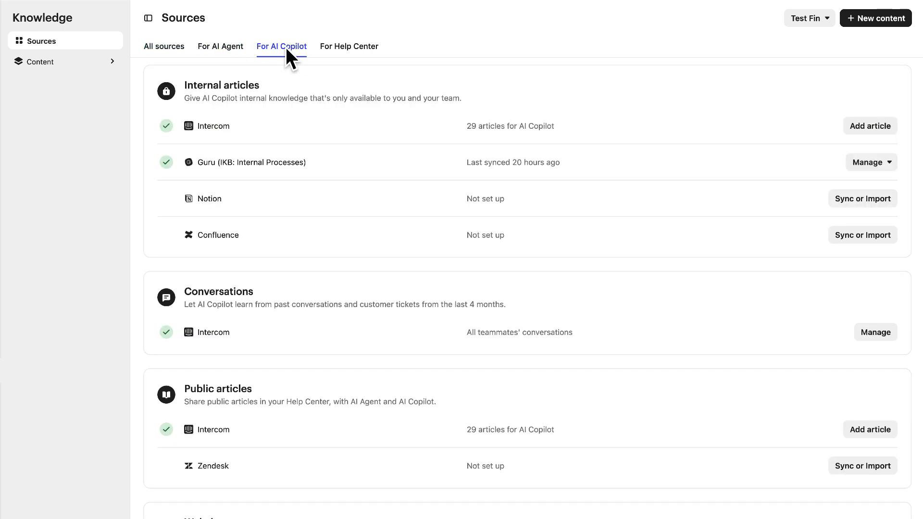
pyautogui.click(340, 45)
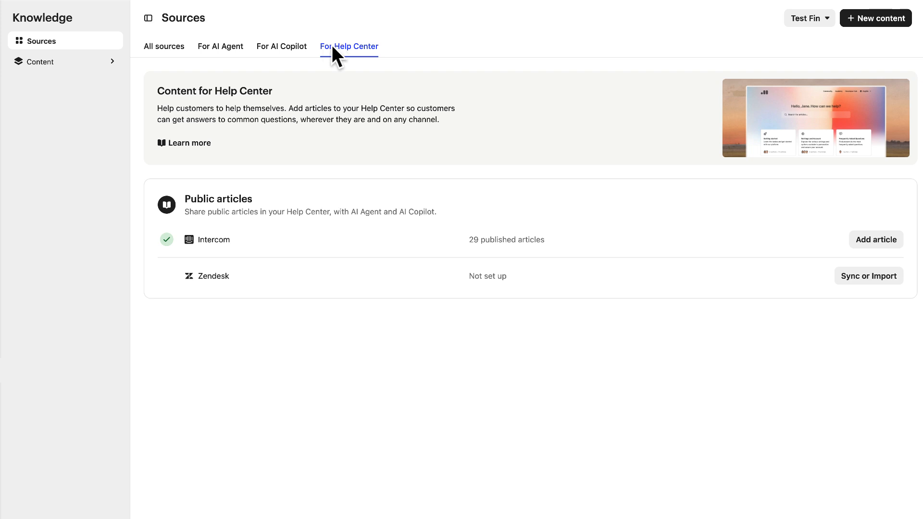
pyautogui.click(223, 46)
pyautogui.scroll(-2, 233, 48)
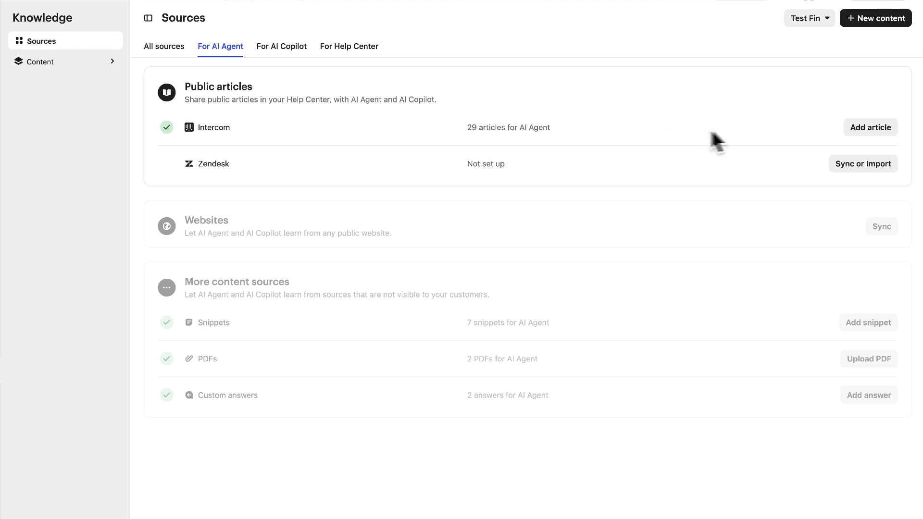
# - Publish the new article to the Examply Plus Help Center in Example collection
pyautogui.click(872, 126)
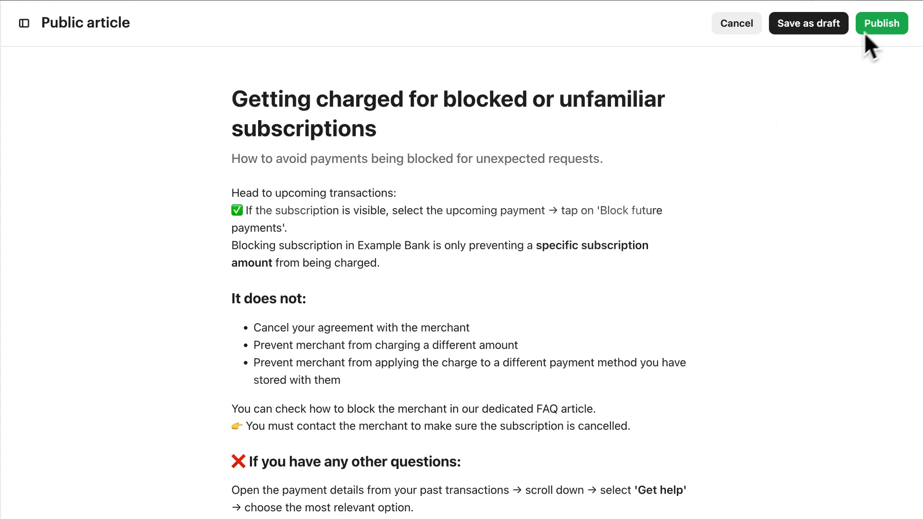
pyautogui.click(880, 21)
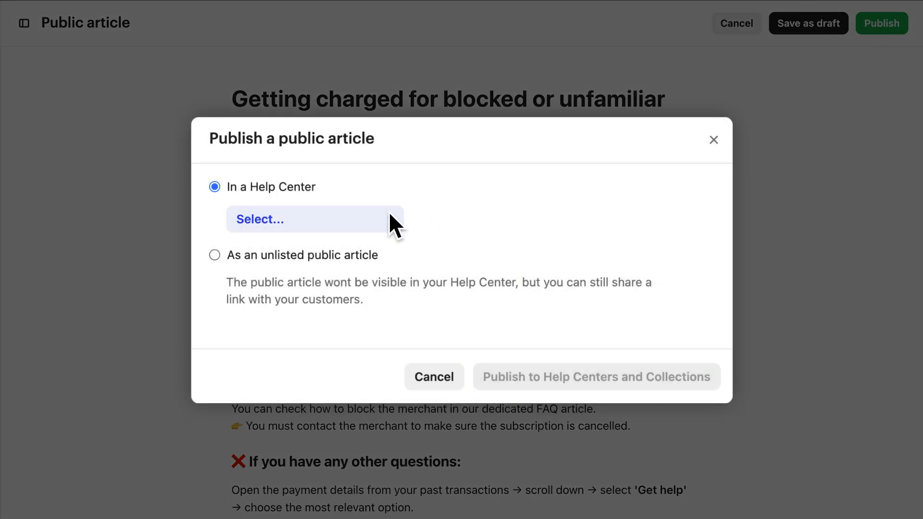
pyautogui.click(391, 213)
pyautogui.click(373, 288)
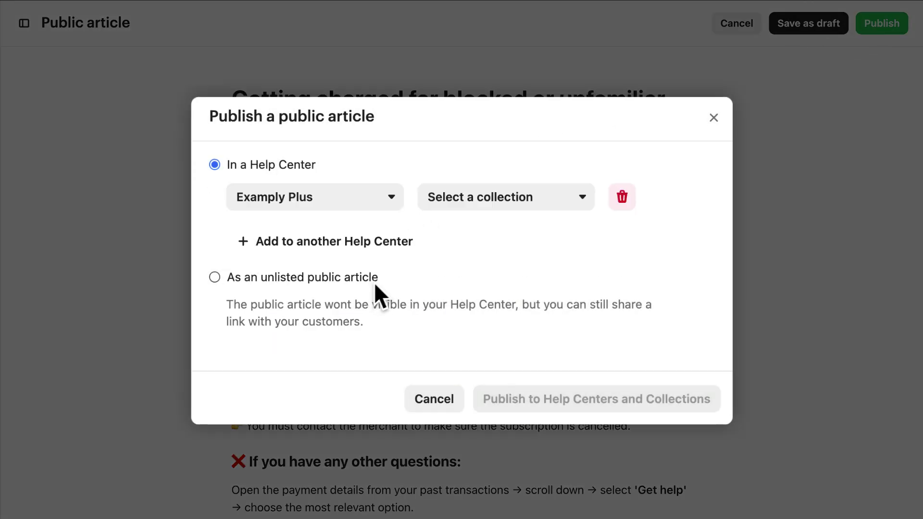
pyautogui.click(578, 197)
pyautogui.click(559, 235)
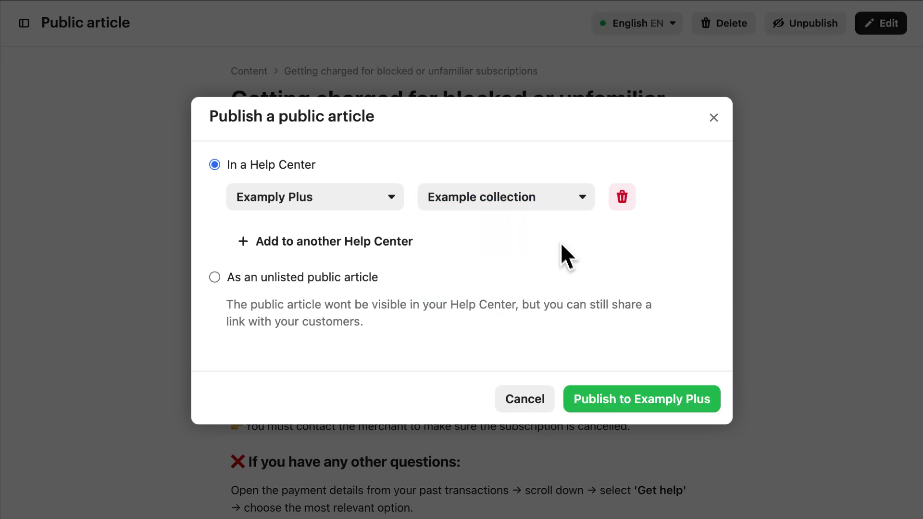
pyautogui.click(643, 399)
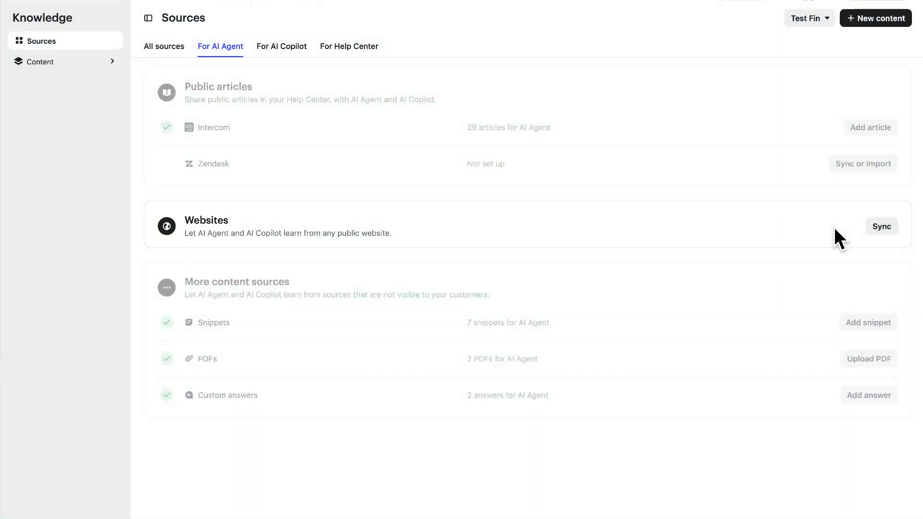
# - Add exampleapp.io/ as a synced website source for the AI Agent, then re-sync it via Manage
pyautogui.click(877, 226)
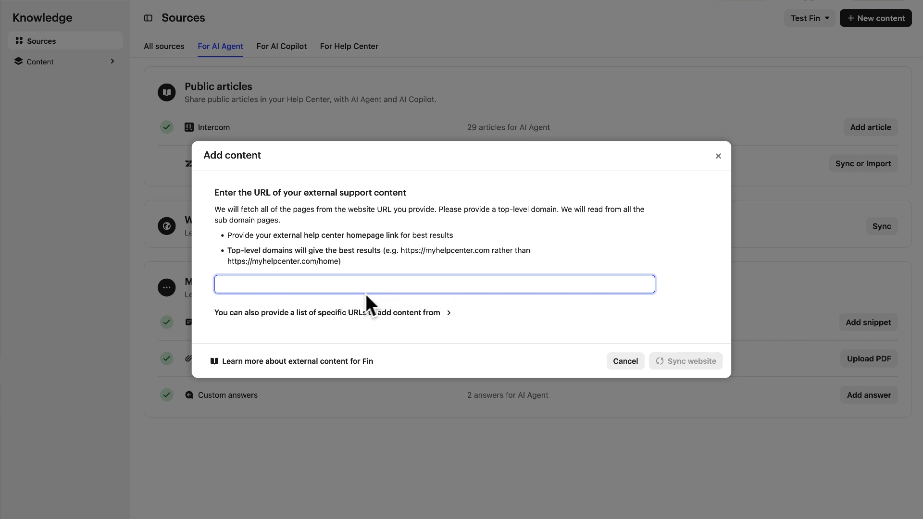
pyautogui.write('https://exampleapp.io/')
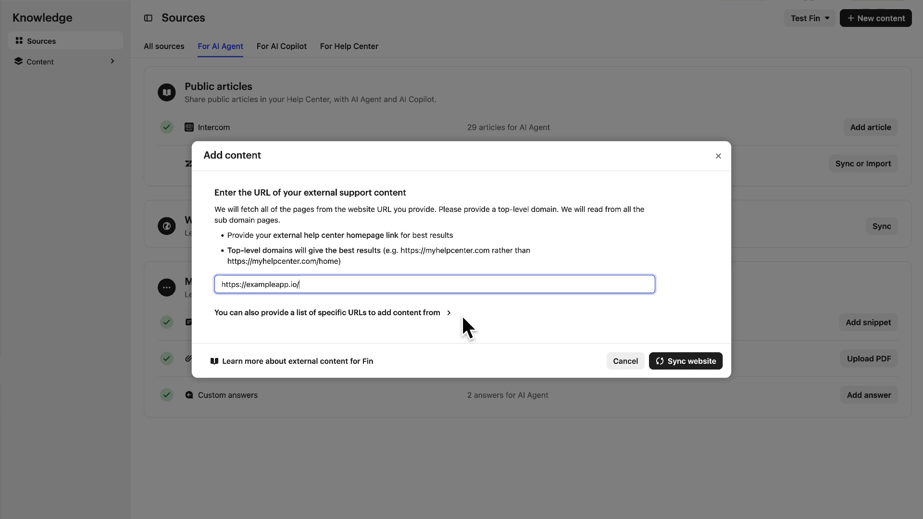
pyautogui.click(689, 359)
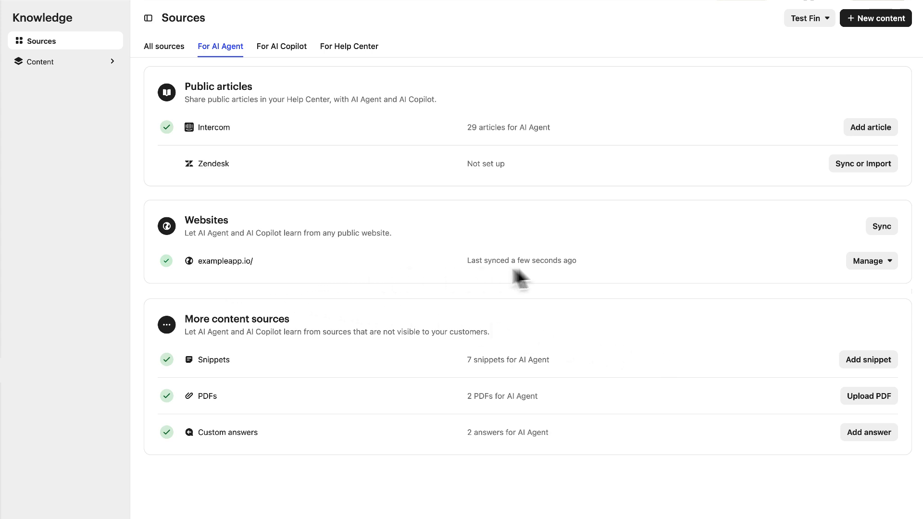
pyautogui.click(889, 259)
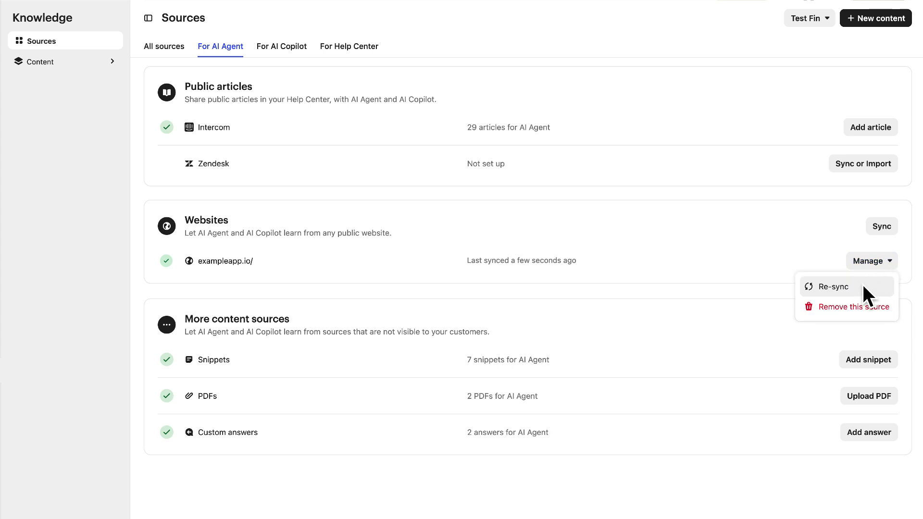
pyautogui.click(851, 287)
pyautogui.scroll(-1, 472, 226)
pyautogui.scroll(-2, 343, 195)
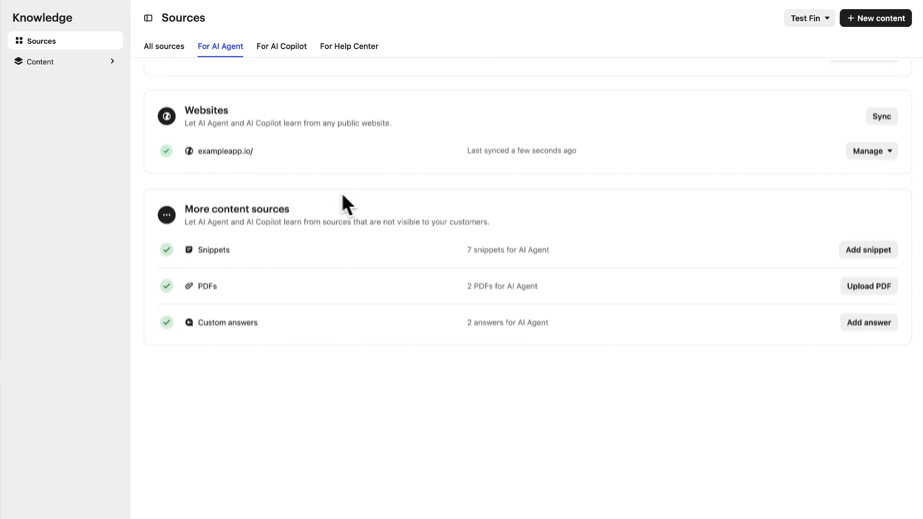
pyautogui.scroll(-1, 331, 192)
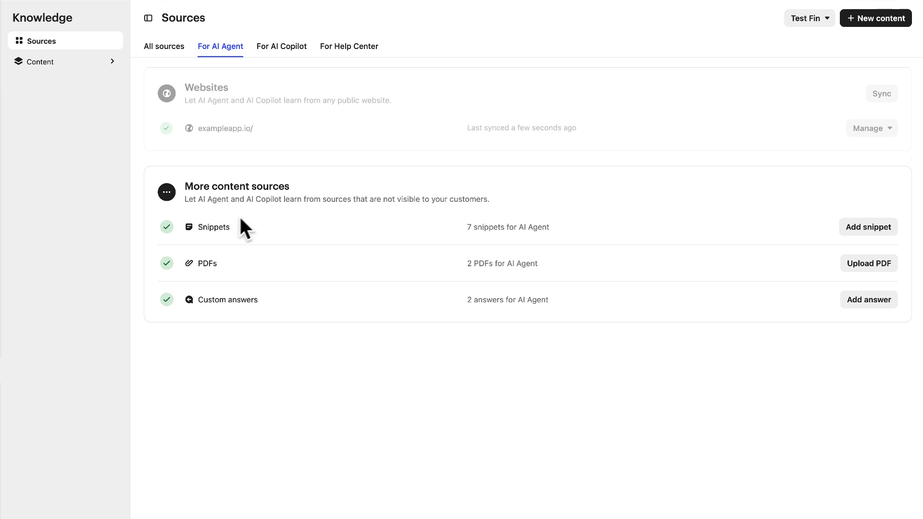
# - View the snippets listed among the AI Agent's More content sources
pyautogui.click(214, 227)
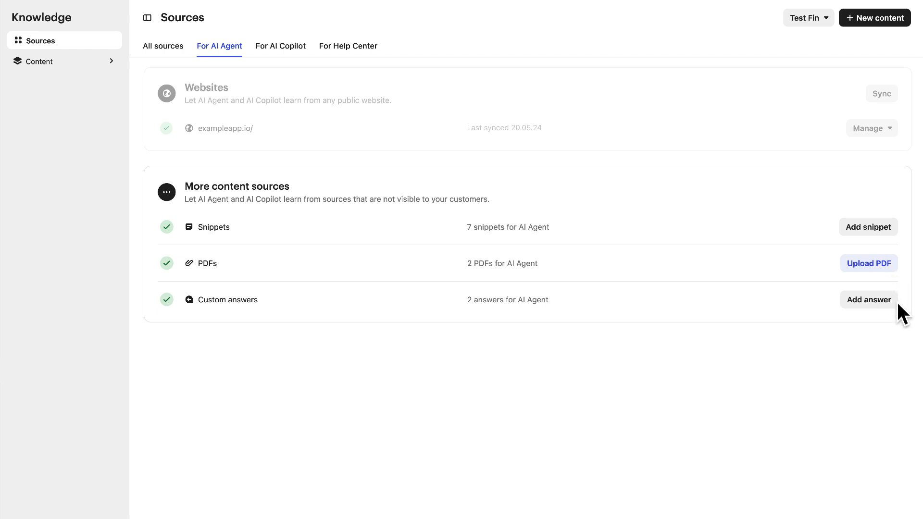
pyautogui.click(869, 300)
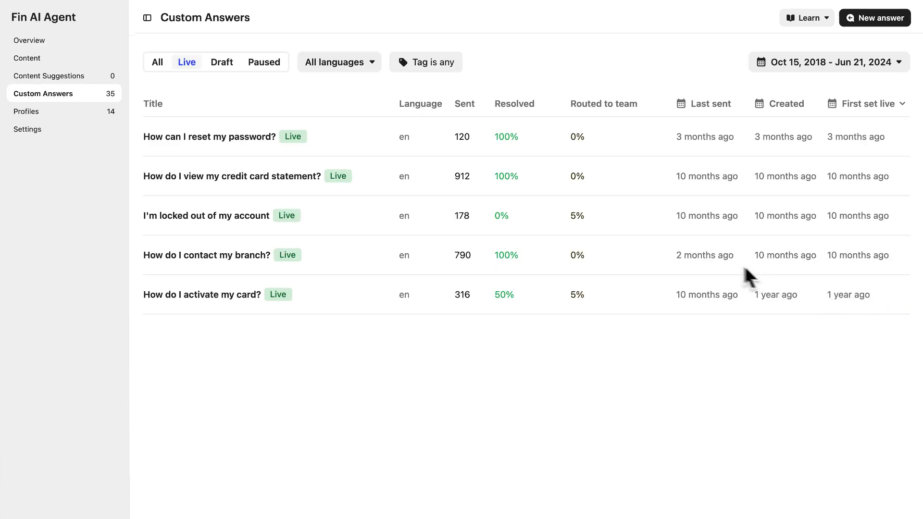
pyautogui.click(235, 135)
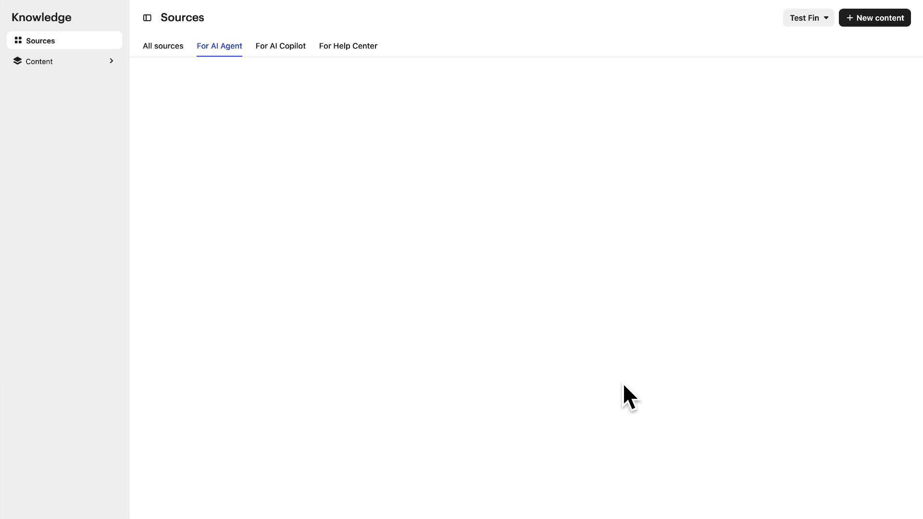
# - Show the AI Copilot knowledge sources, including the unconfigured Notion and Confluence rows
pyautogui.click(280, 44)
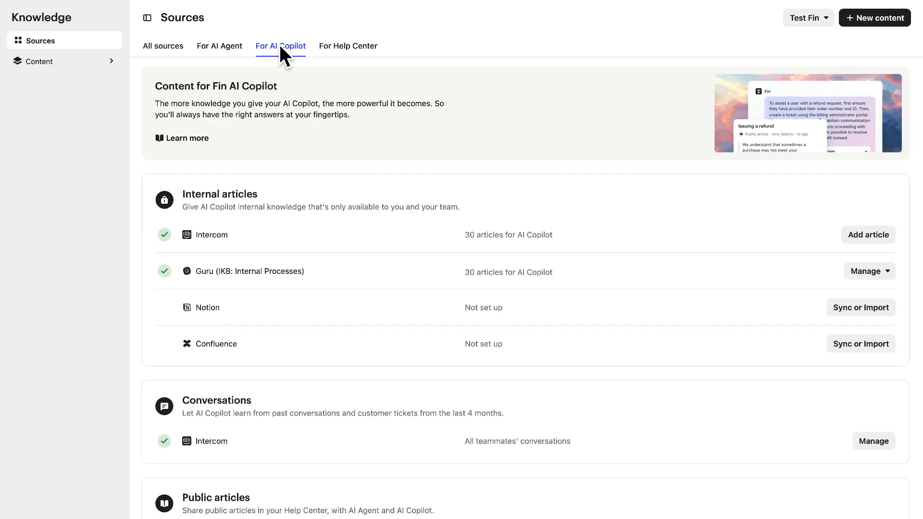
pyautogui.scroll(-3, 279, 47)
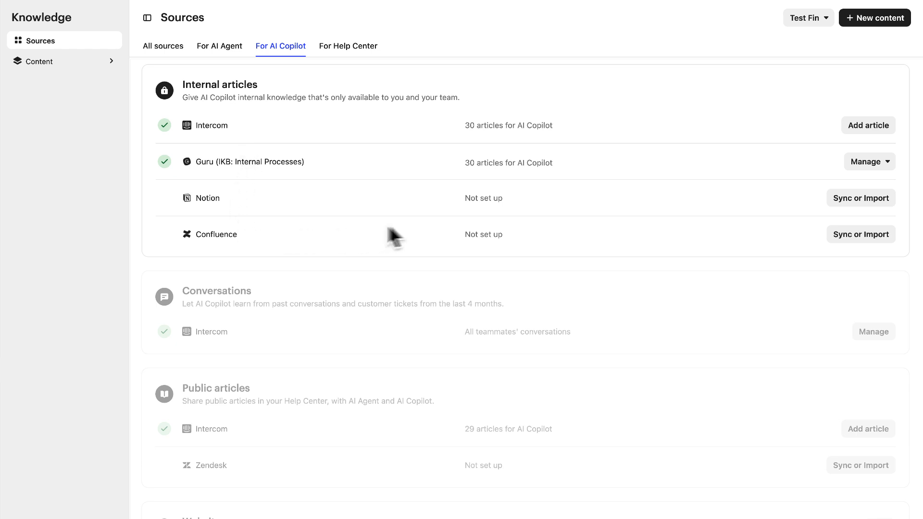
# - Connect Notion as a Copilot internal articles source with access allowed and Sync content kept on
pyautogui.click(861, 199)
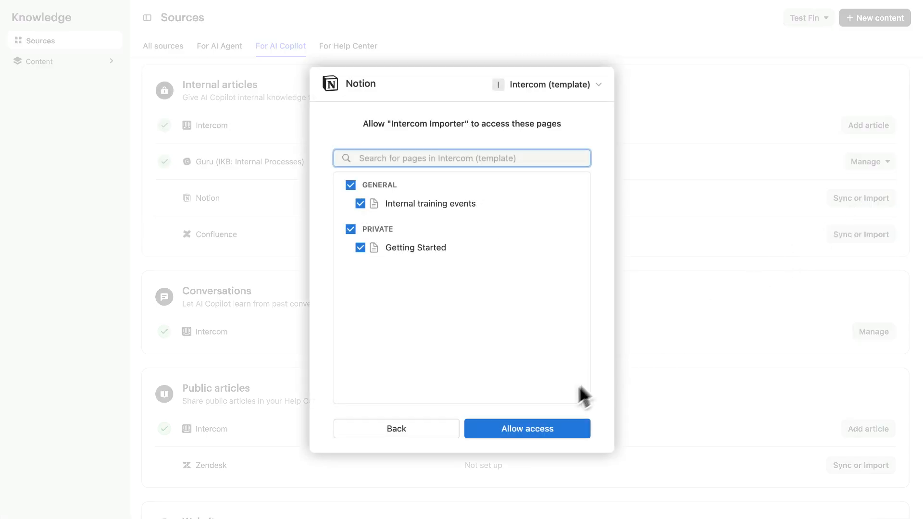
pyautogui.click(521, 422)
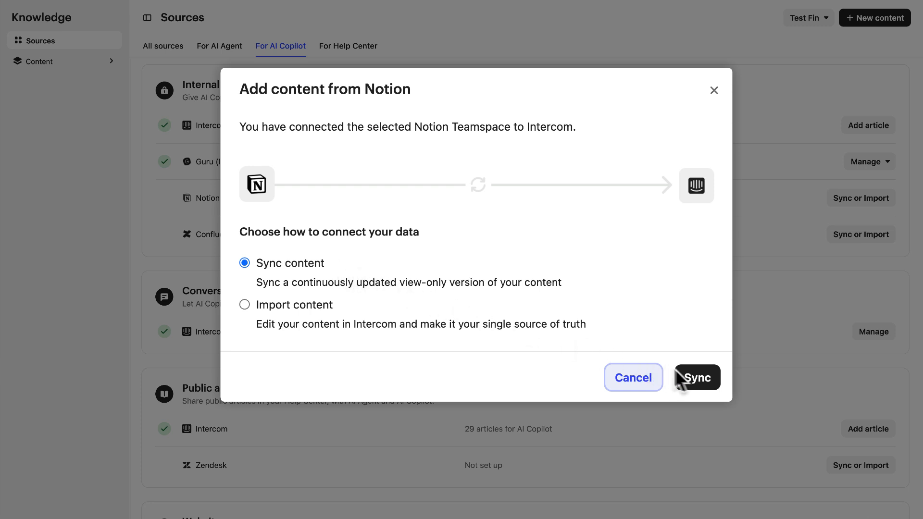
pyautogui.click(697, 378)
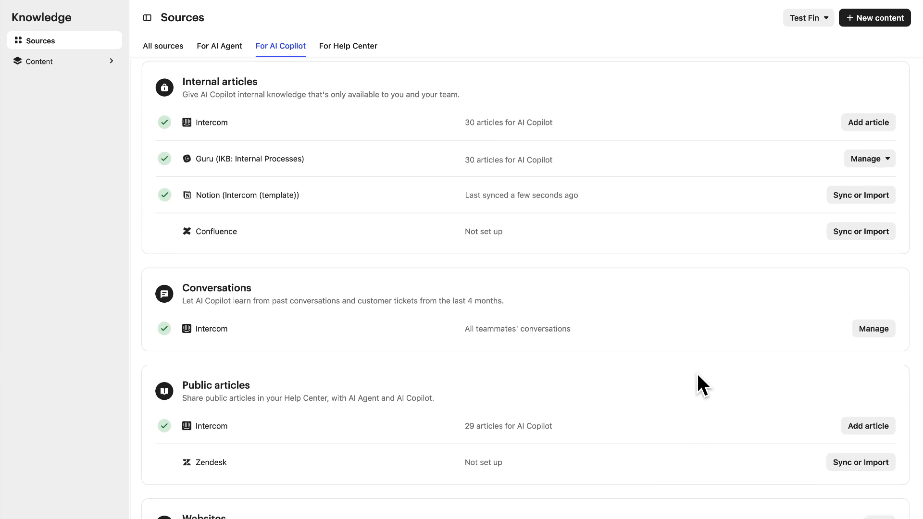
pyautogui.scroll(-2, 698, 373)
pyautogui.scroll(-2, 677, 353)
pyautogui.scroll(-3, 628, 306)
pyautogui.scroll(-3, 542, 226)
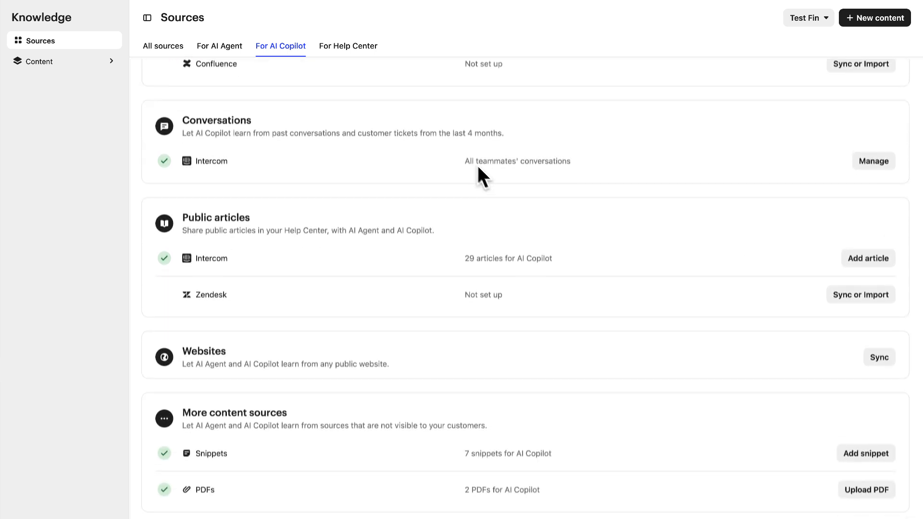
pyautogui.scroll(-2, 477, 164)
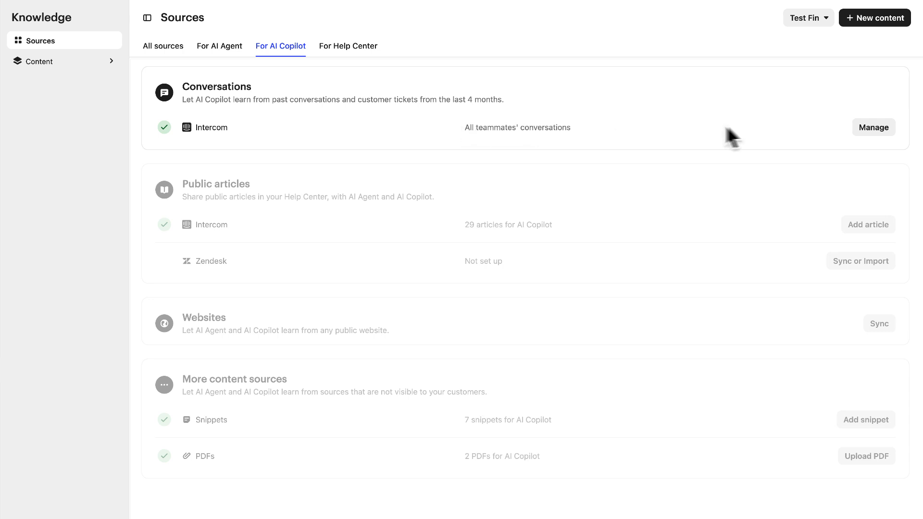
# - Exclude the two Customer Support teammates so Copilot learns from only 3 teammates' conversations, and save
pyautogui.click(871, 128)
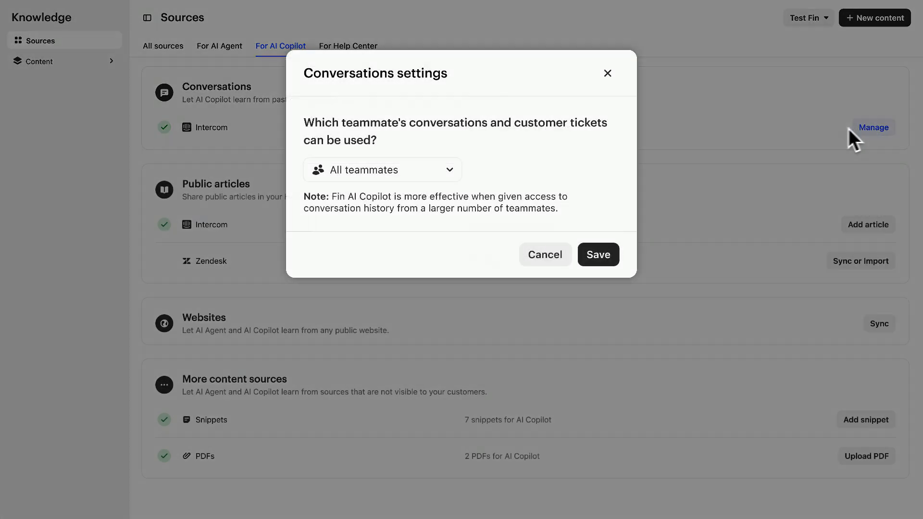
pyautogui.click(440, 171)
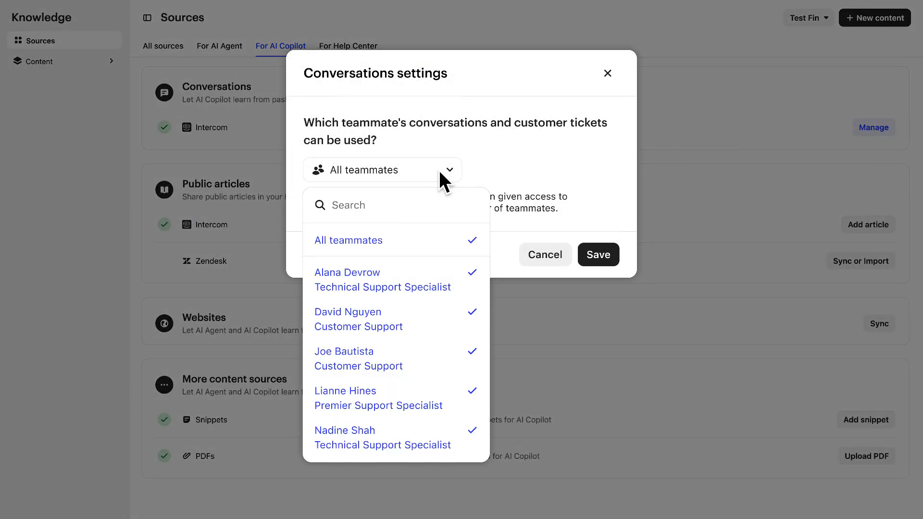
pyautogui.click(450, 322)
pyautogui.click(449, 356)
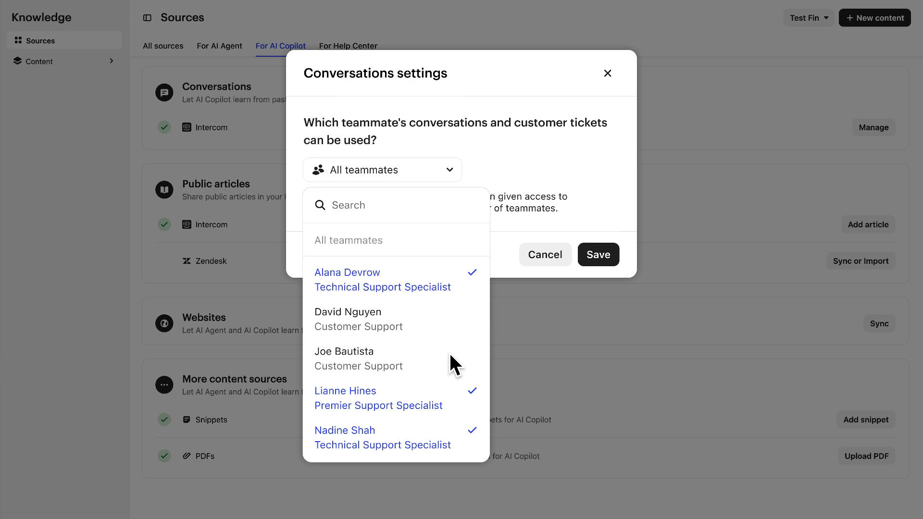
pyautogui.click(522, 315)
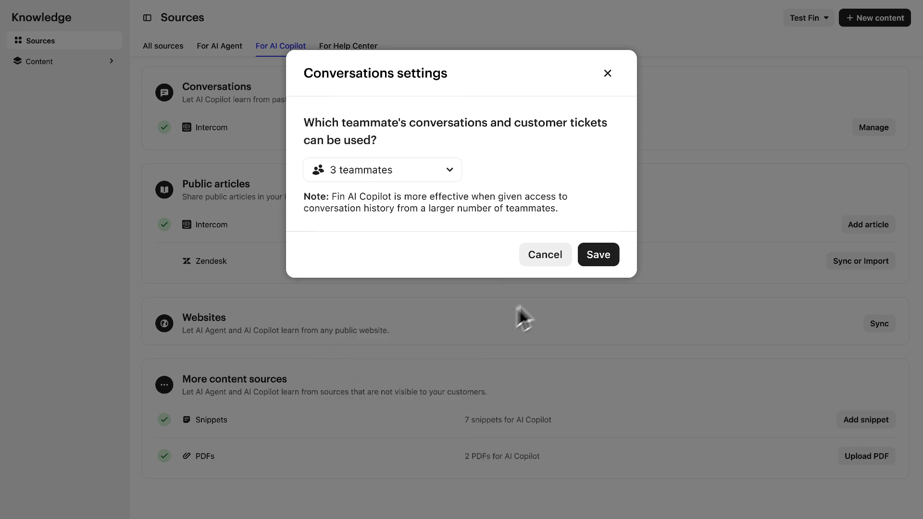
pyautogui.click(598, 255)
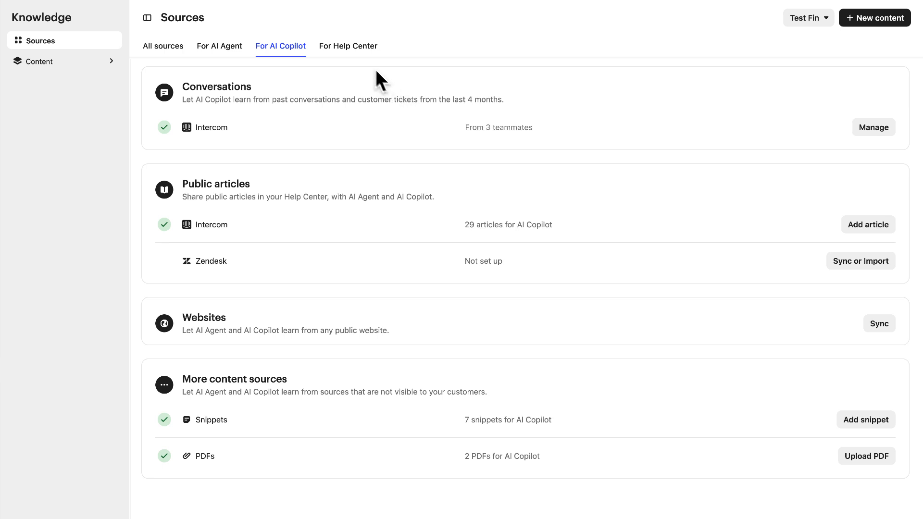
# - Show the Help Center sources with 29 published articles and open the Test Fin choices
pyautogui.click(347, 45)
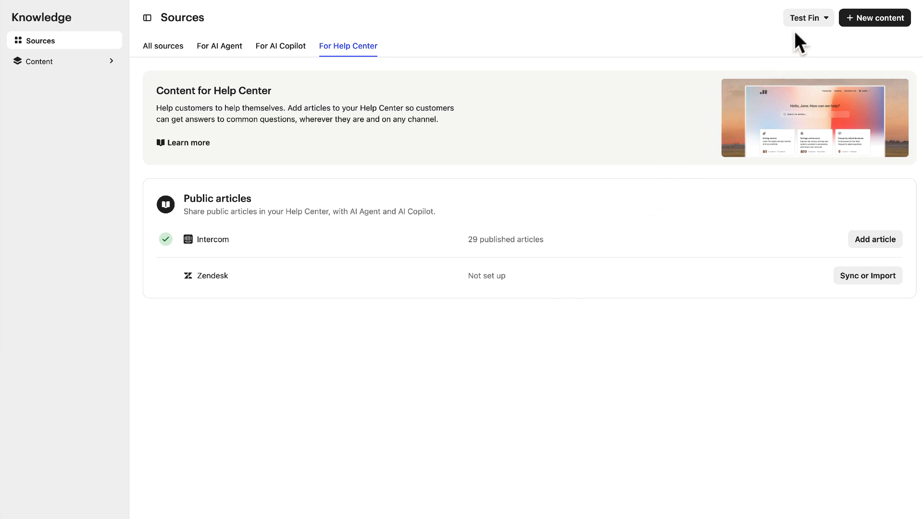
pyautogui.click(809, 18)
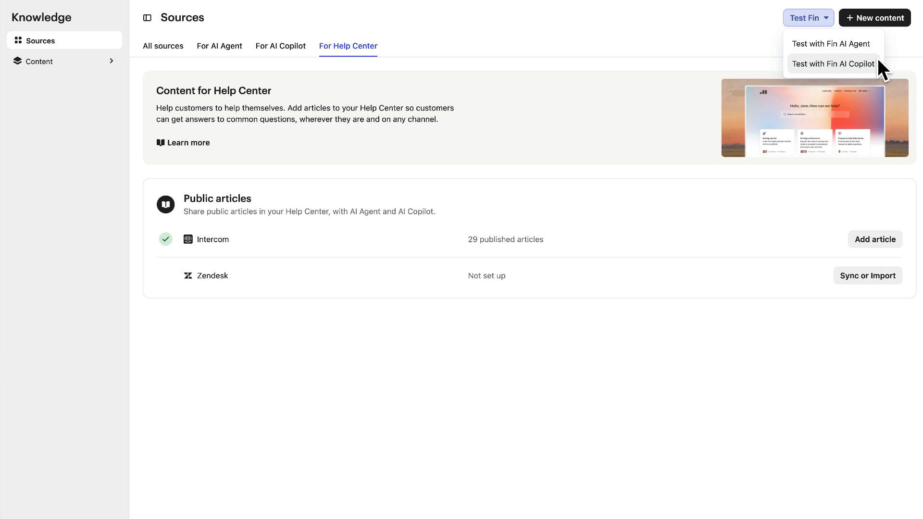
# - Start a Fin AI Copilot test chat ready for the money-transfer question
pyautogui.click(834, 63)
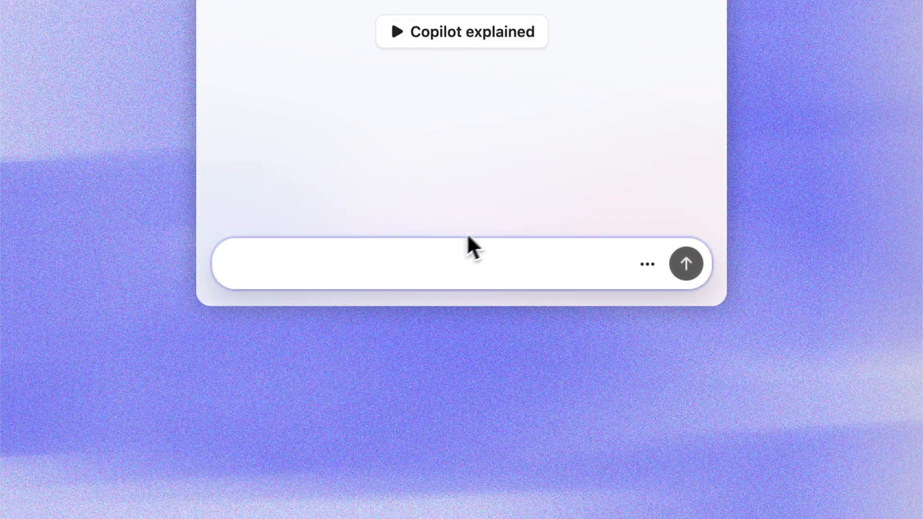
pyautogui.click(421, 257)
pyautogui.write('How do I transfer money to another account?')
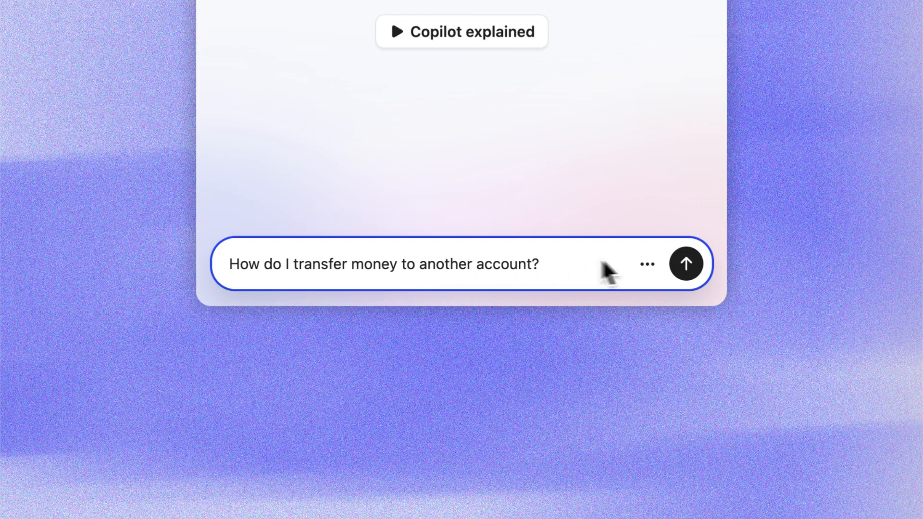